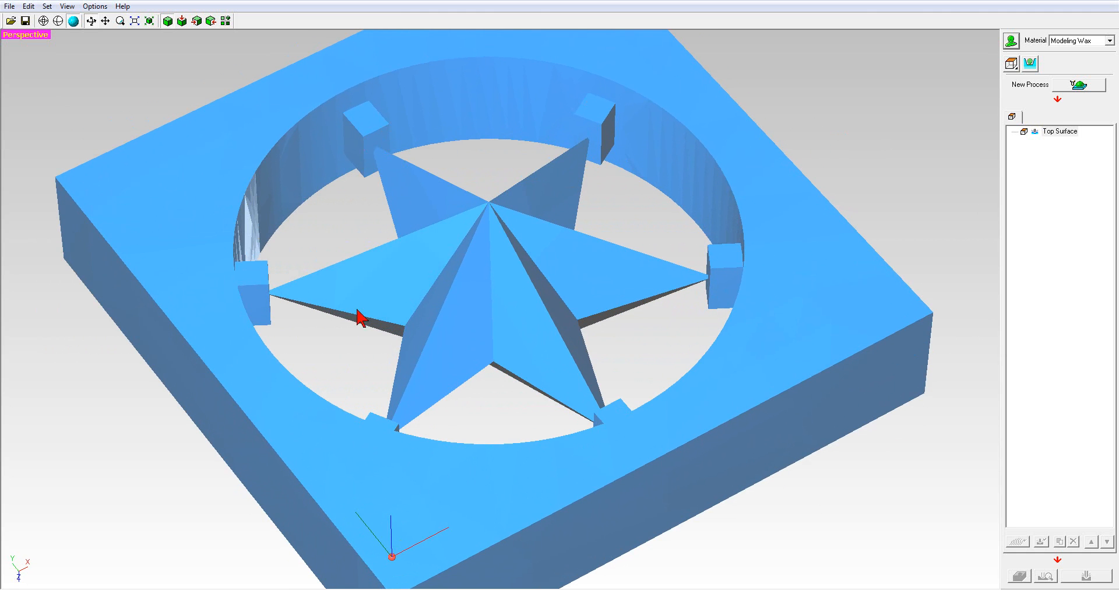
Step: Move the model's origin to the centre of its top face
{"action": "left_click_drag", "start_coordinate": [593, 179], "coordinate": [324, 92]}
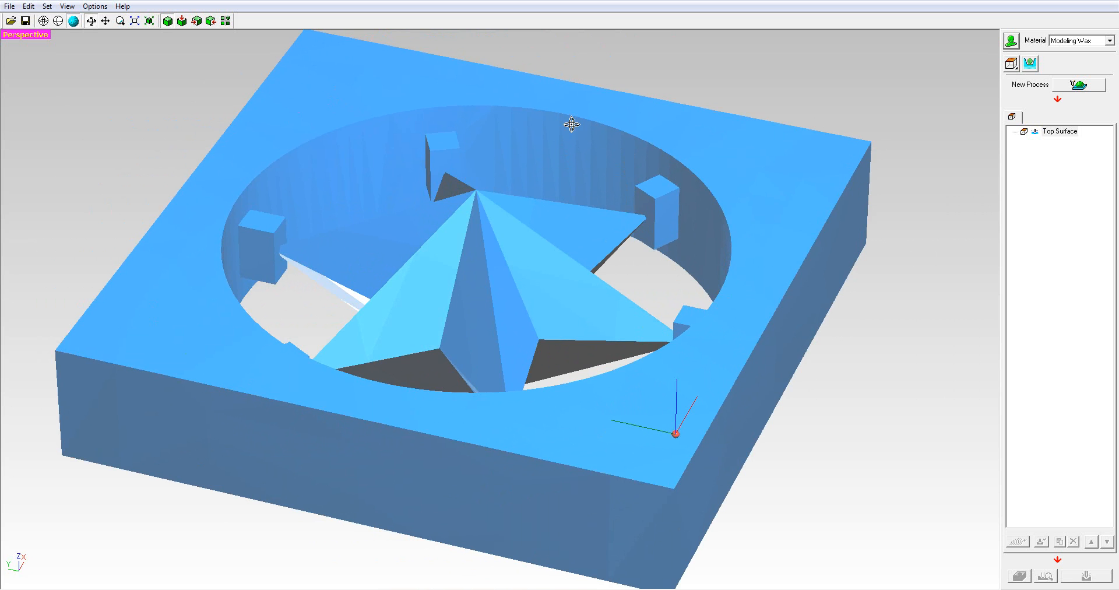
{"action": "left_click_drag", "start_coordinate": [855, 108], "coordinate": [831, 120]}
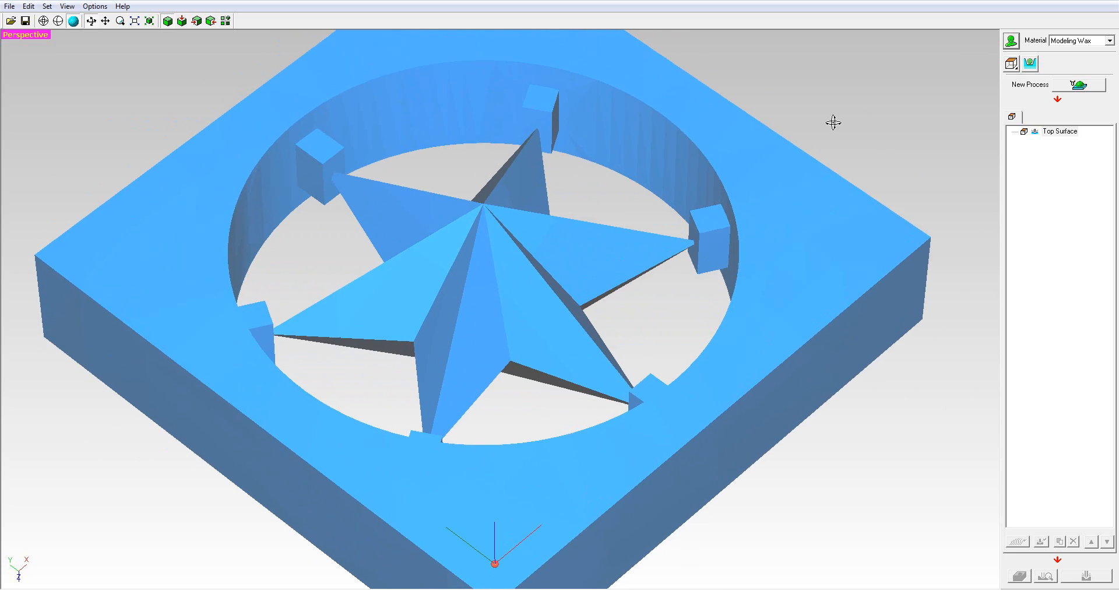
{"action": "left_click", "coordinate": [1011, 41]}
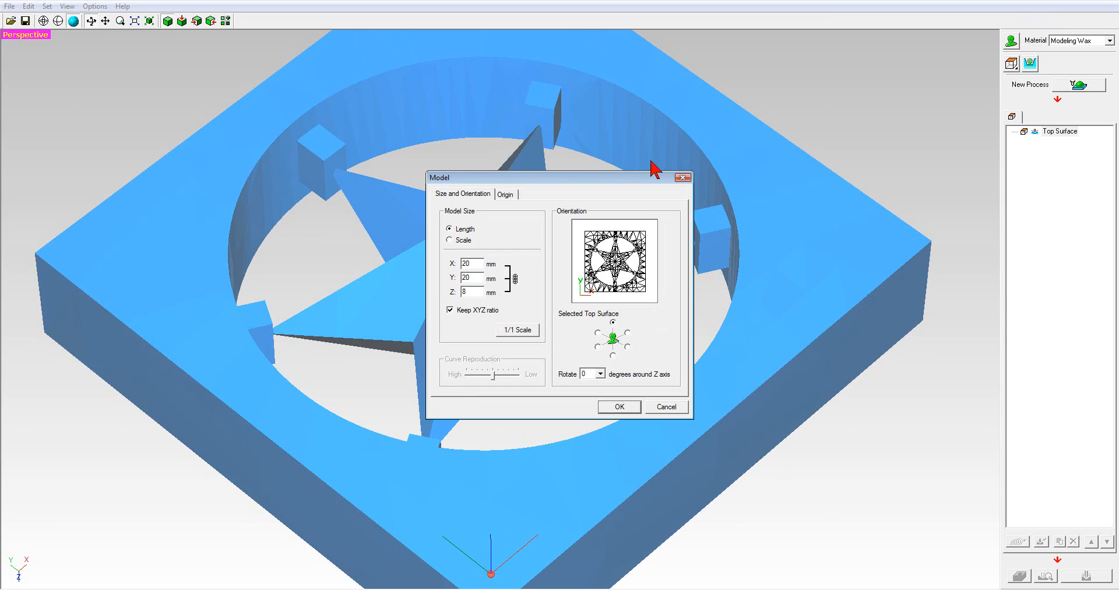
{"action": "left_click", "coordinate": [504, 194]}
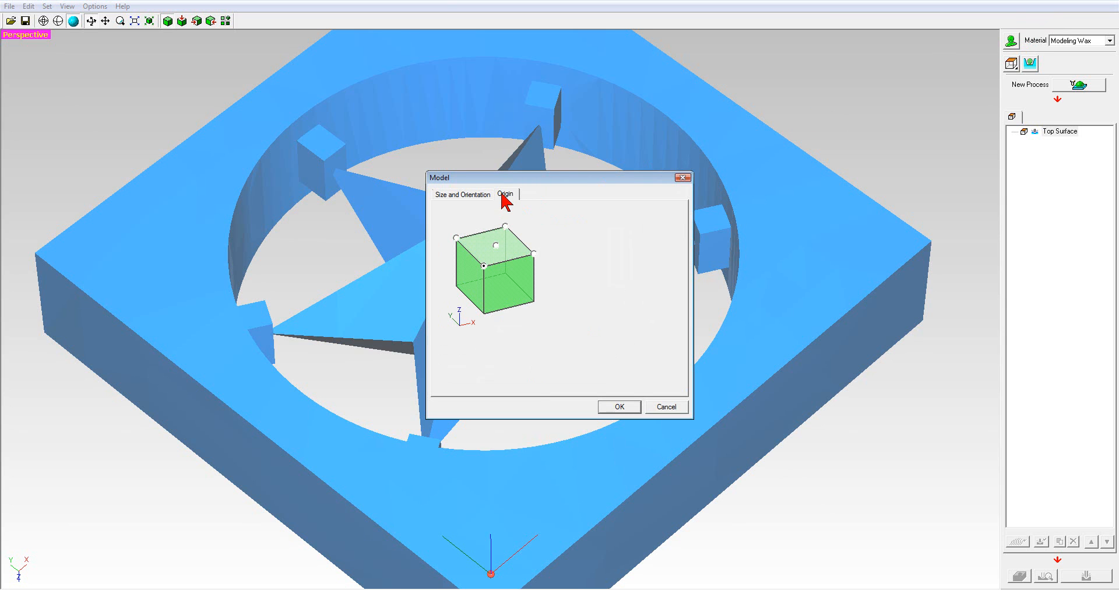
{"action": "left_click", "coordinate": [496, 245]}
{"action": "left_click", "coordinate": [619, 406]}
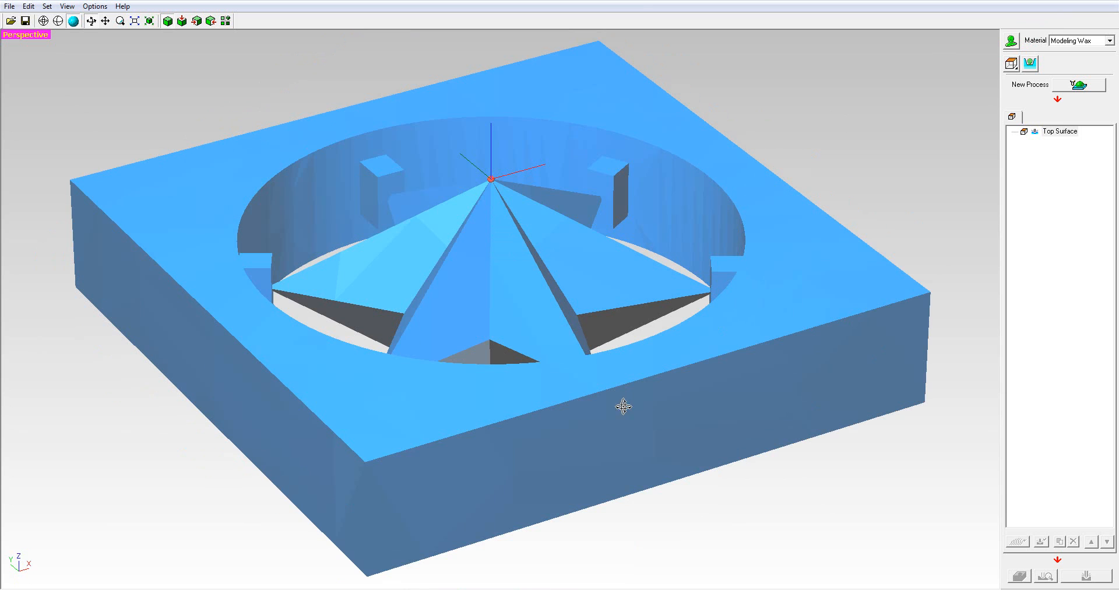
Step: Enable bottom-surface cutting and set all four modeling form margins manually to 0 mm
{"action": "left_click", "coordinate": [1013, 64]}
{"action": "left_click", "coordinate": [1030, 63]}
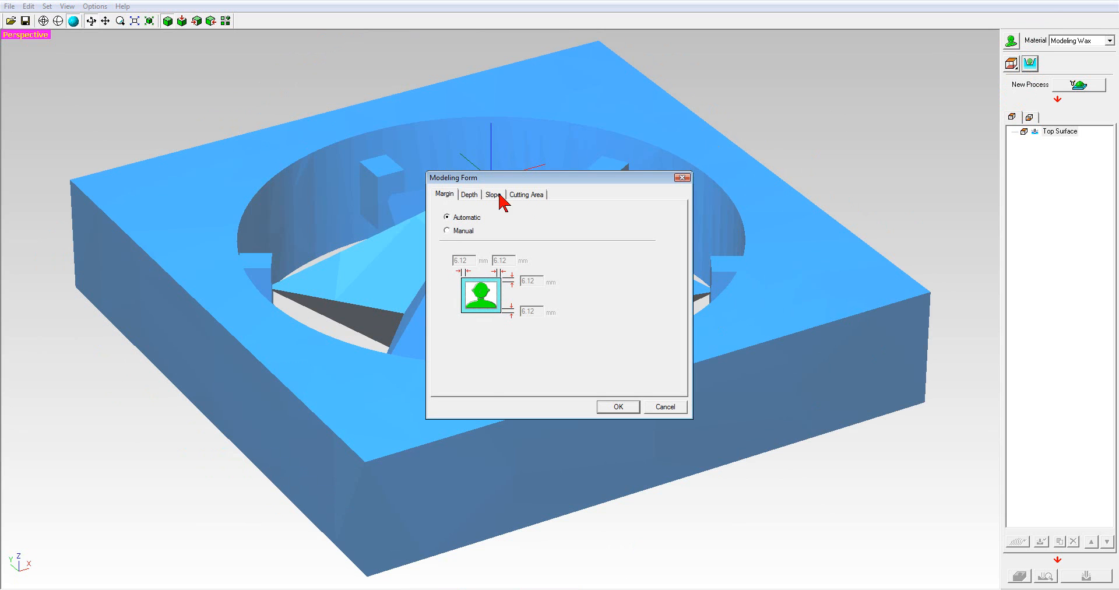
{"action": "left_click", "coordinate": [447, 231]}
{"action": "double_click", "coordinate": [467, 260]}
{"action": "type", "text": "0"}
{"action": "double_click", "coordinate": [510, 261]}
{"action": "type", "text": "0"}
{"action": "double_click", "coordinate": [537, 282]}
{"action": "type", "text": "0"}
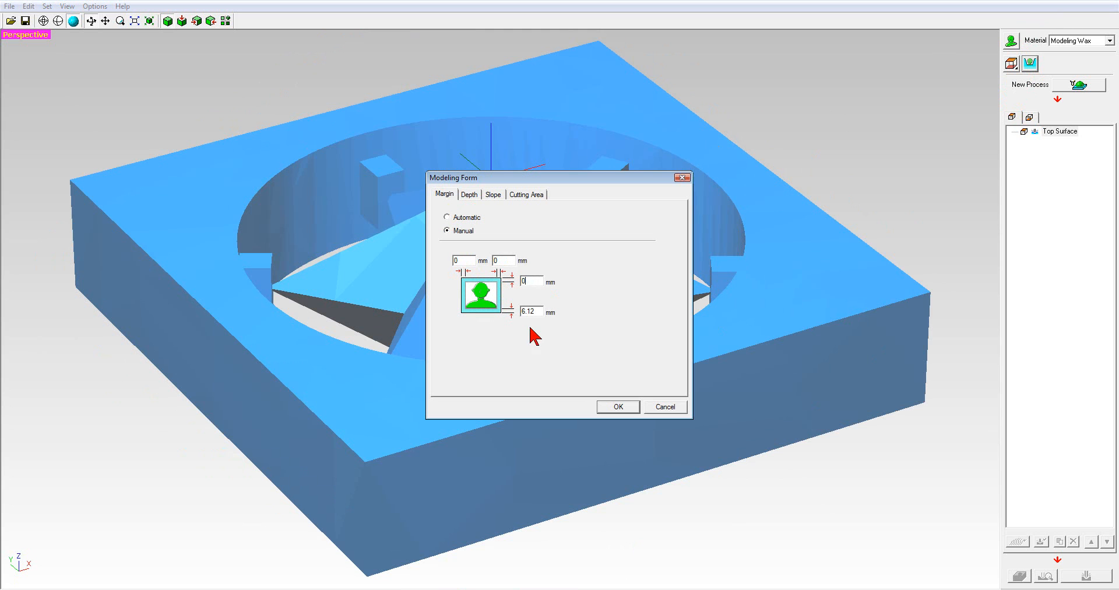
{"action": "double_click", "coordinate": [536, 311]}
{"action": "type", "text": "0"}
{"action": "left_click", "coordinate": [470, 194]}
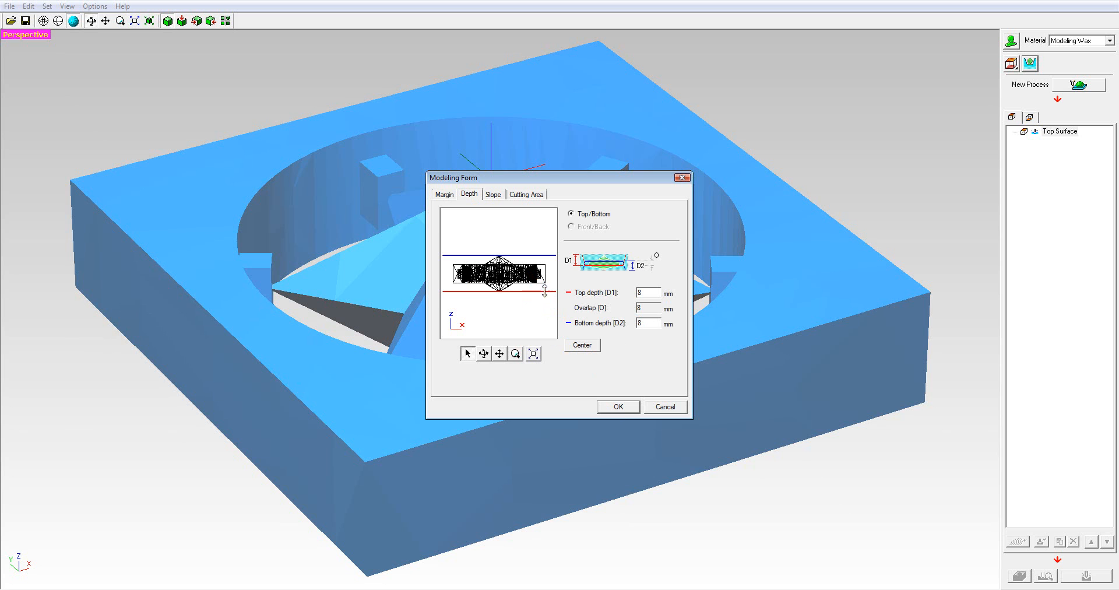
{"action": "left_click", "coordinate": [617, 408]}
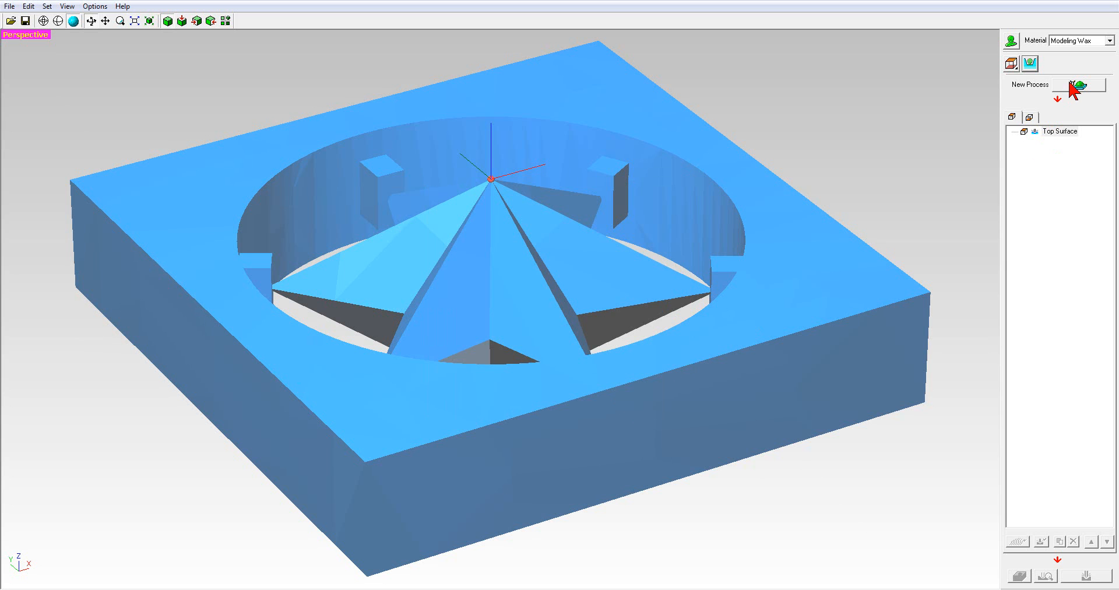
Step: Start a new Finishing process on the top surface with the 0.25 mm conical tool
{"action": "left_click", "coordinate": [1072, 86]}
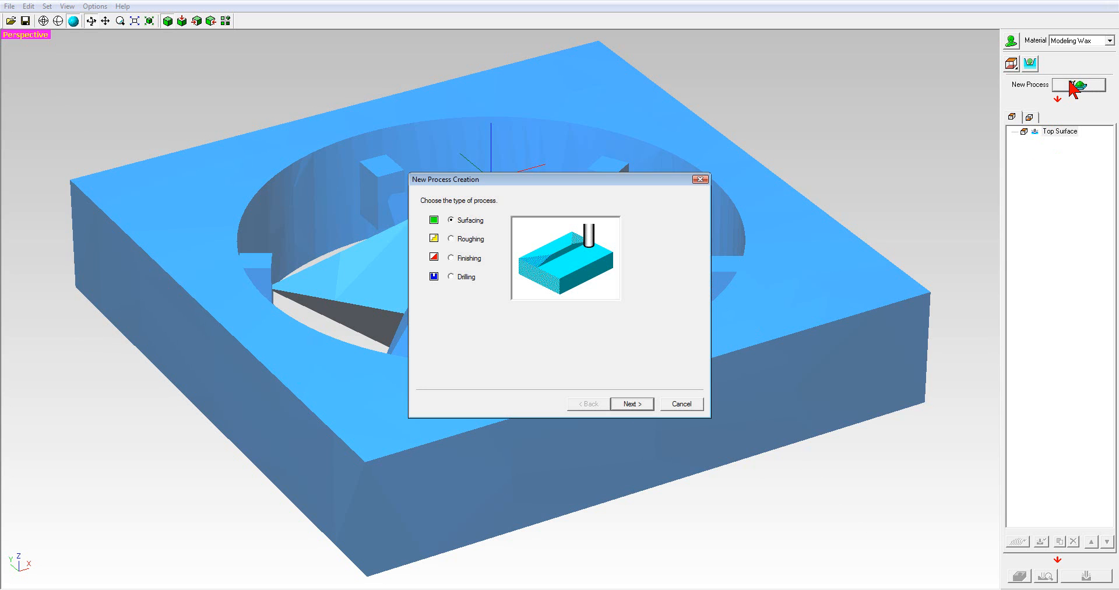
{"action": "left_click", "coordinate": [452, 258]}
{"action": "left_click", "coordinate": [632, 404]}
{"action": "left_click", "coordinate": [632, 404]}
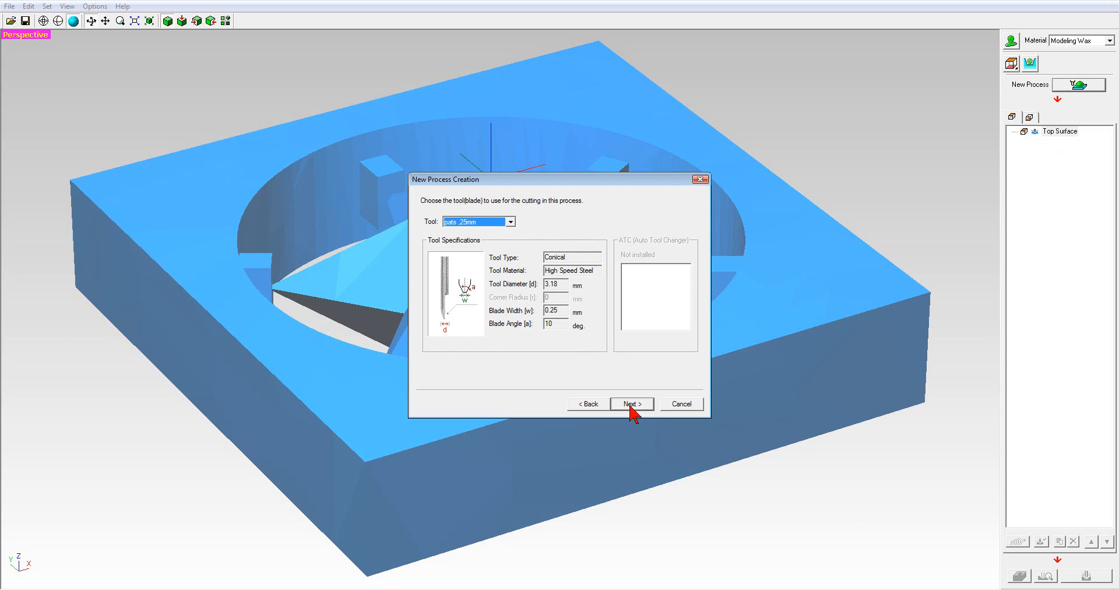
{"action": "left_click", "coordinate": [630, 405]}
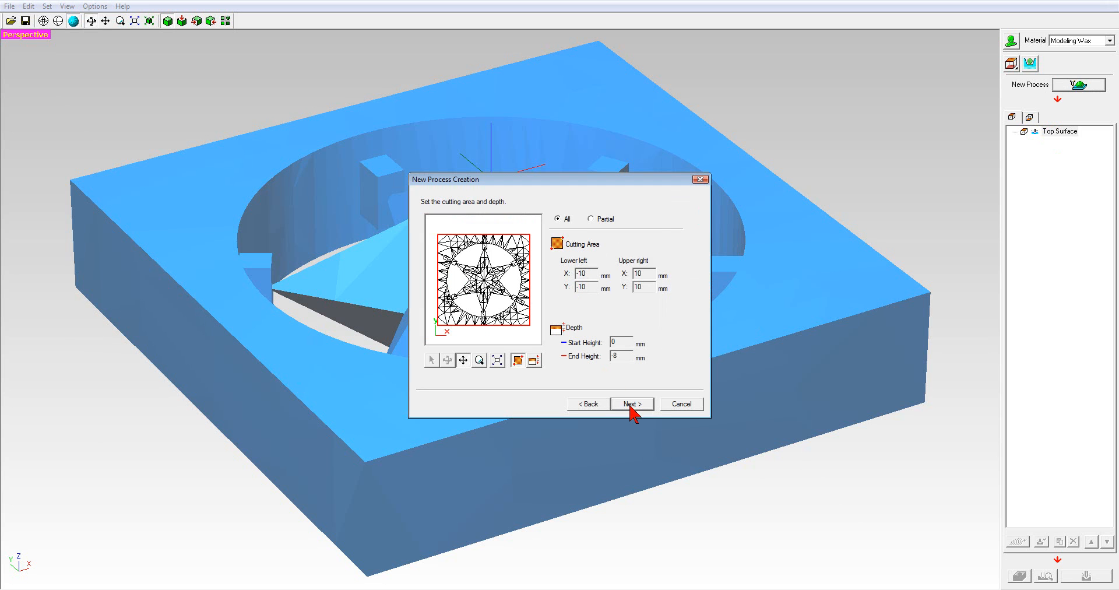
Step: Limit cutting to a partial area from about X -8.23, Y -8.47 to X 9.12, Y 9.11, with an end height of about -4 mm
{"action": "left_click", "coordinate": [591, 219]}
{"action": "left_click_drag", "start_coordinate": [531, 230], "coordinate": [527, 234]}
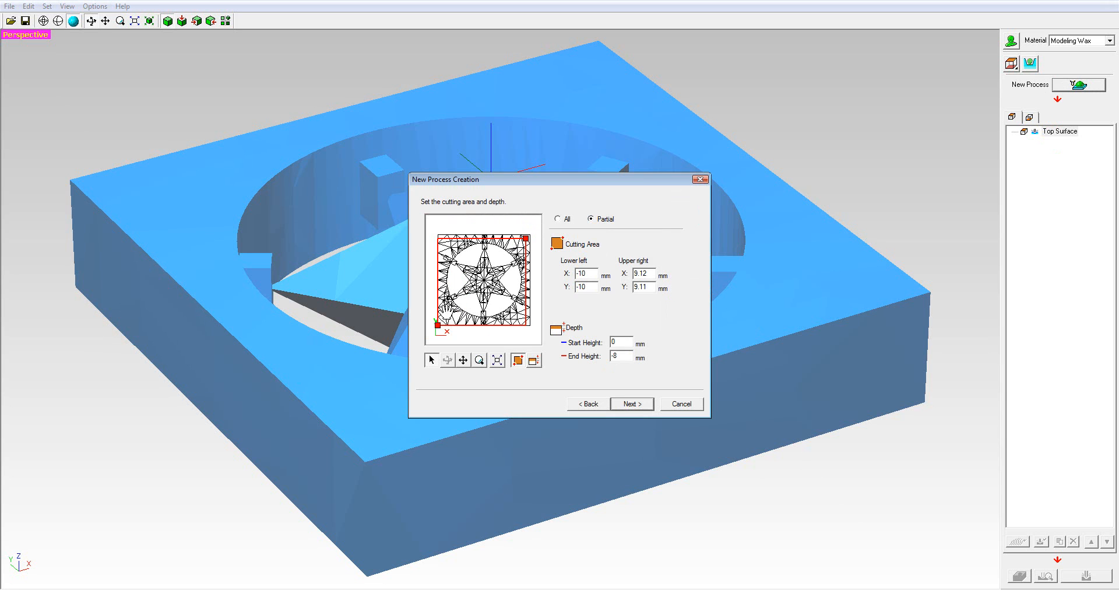
{"action": "left_click_drag", "start_coordinate": [438, 325], "coordinate": [446, 319]}
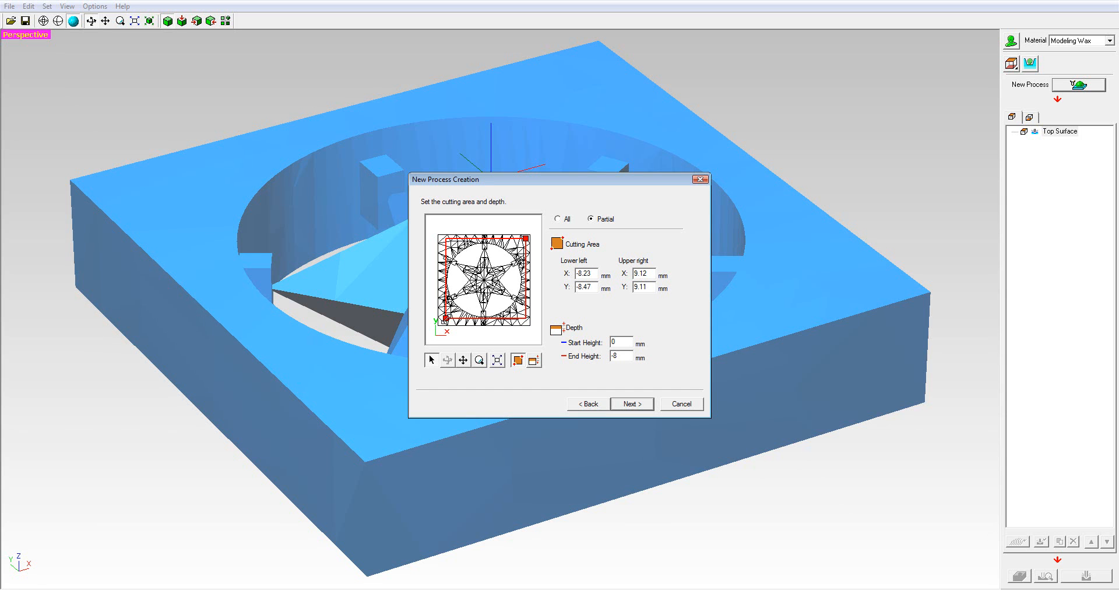
{"action": "left_click", "coordinate": [534, 361]}
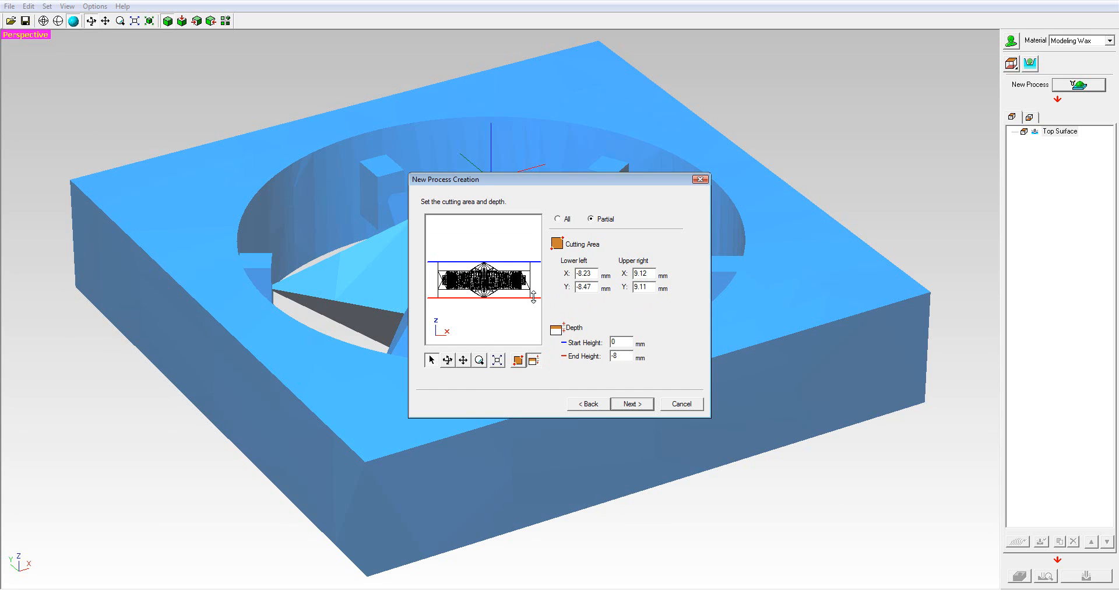
{"action": "left_click_drag", "start_coordinate": [534, 298], "coordinate": [535, 280]}
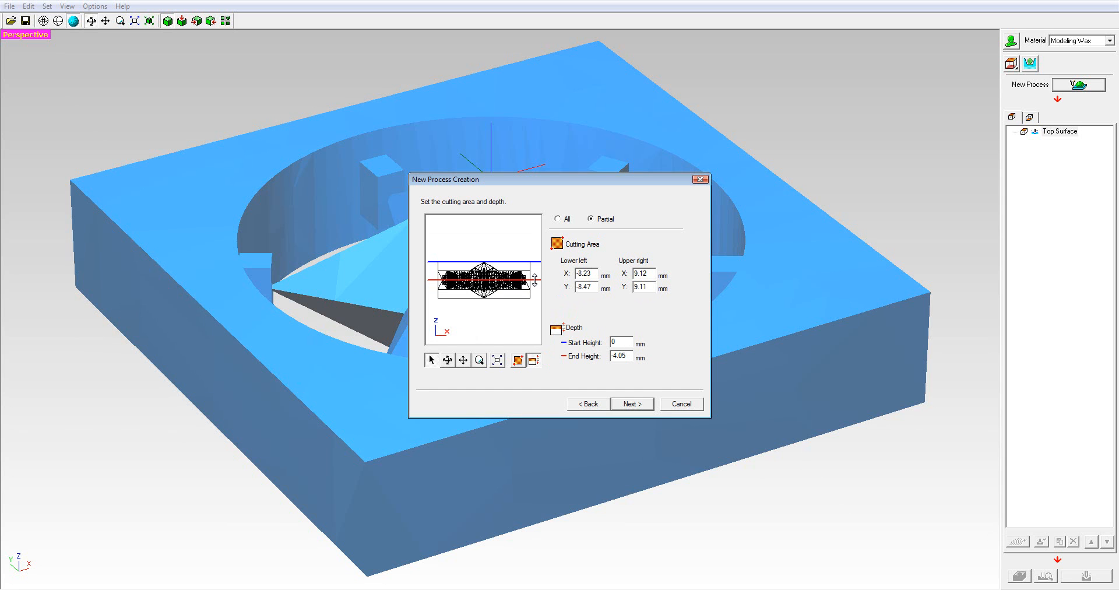
{"action": "left_click_drag", "start_coordinate": [535, 280], "coordinate": [536, 281]}
{"action": "left_click", "coordinate": [630, 405]}
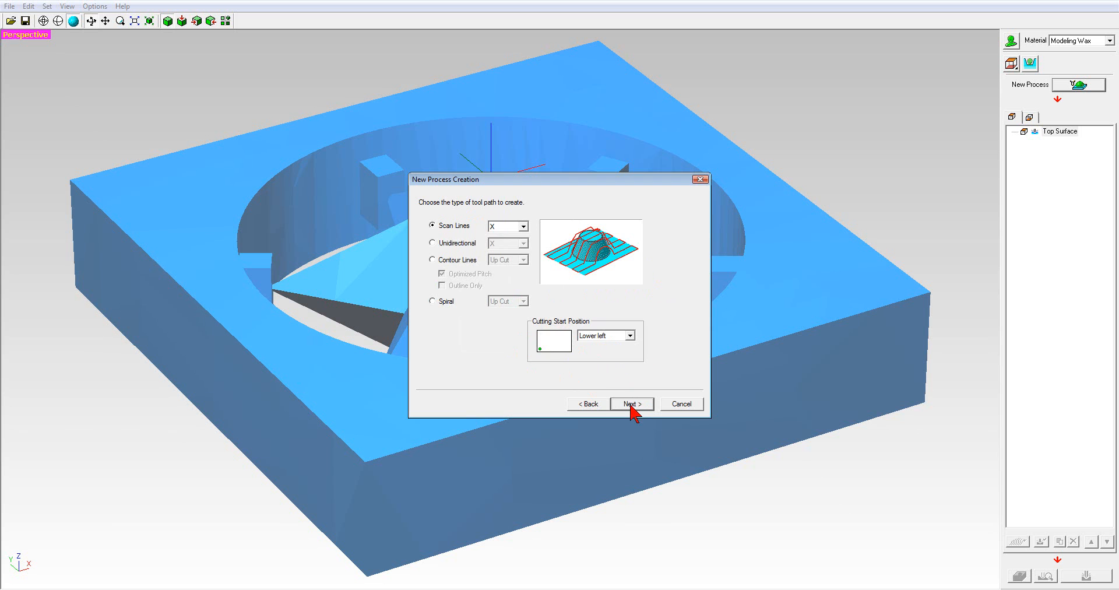
Step: Accept X scan lines starting at the lower left and generate the finishing tool path
{"action": "left_click", "coordinate": [631, 404]}
{"action": "left_click", "coordinate": [631, 404]}
{"action": "left_click", "coordinate": [631, 404]}
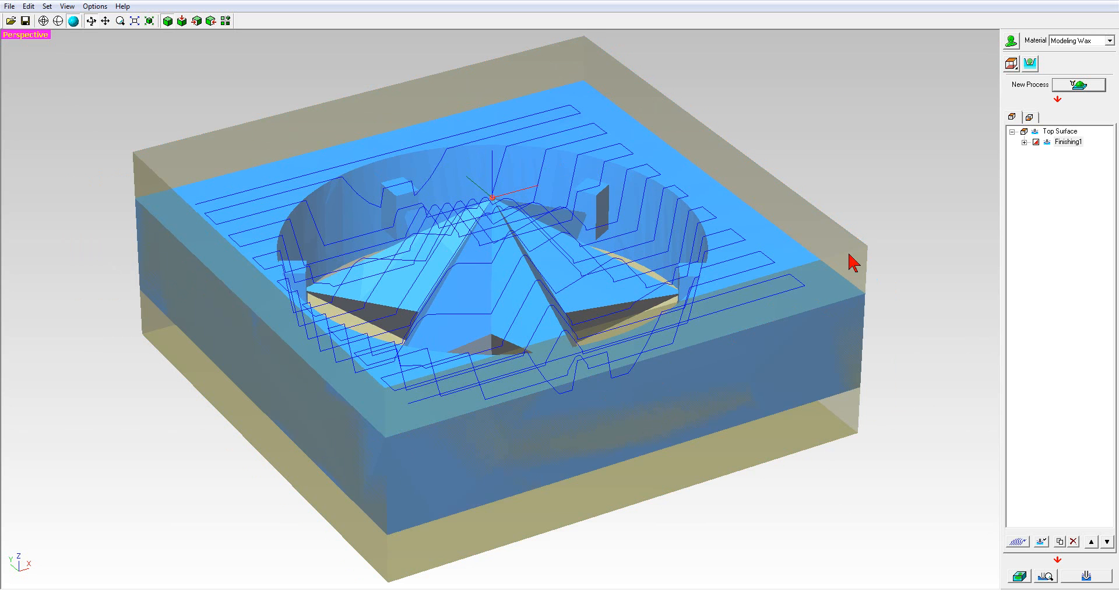
Step: Set the model's top-edge distance in the Z-direction cutting position to 1 mm
{"action": "left_click", "coordinate": [1019, 577]}
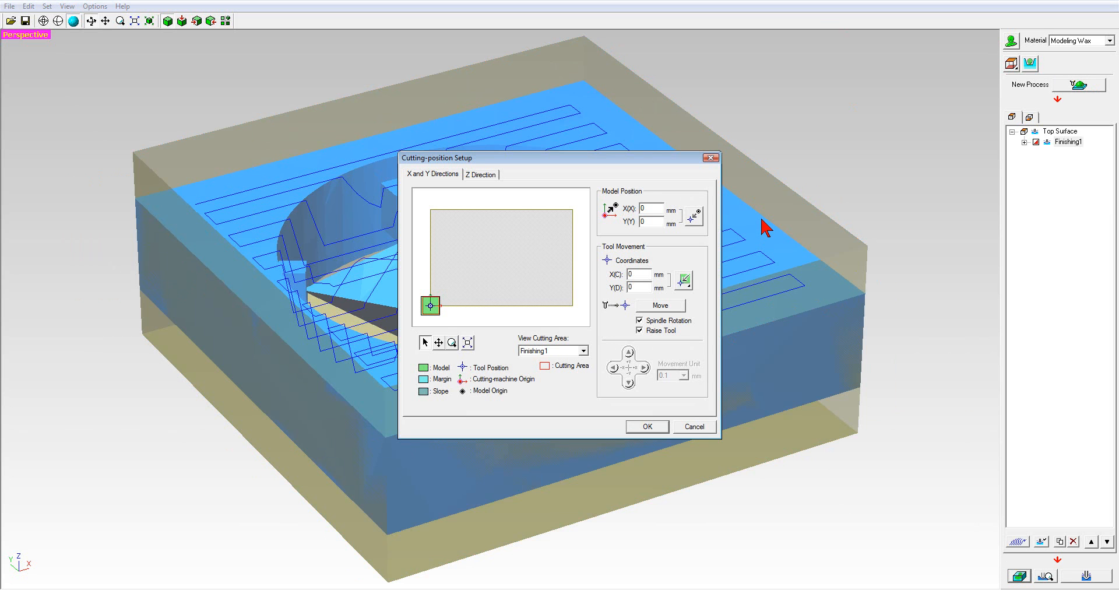
{"action": "left_click", "coordinate": [474, 176]}
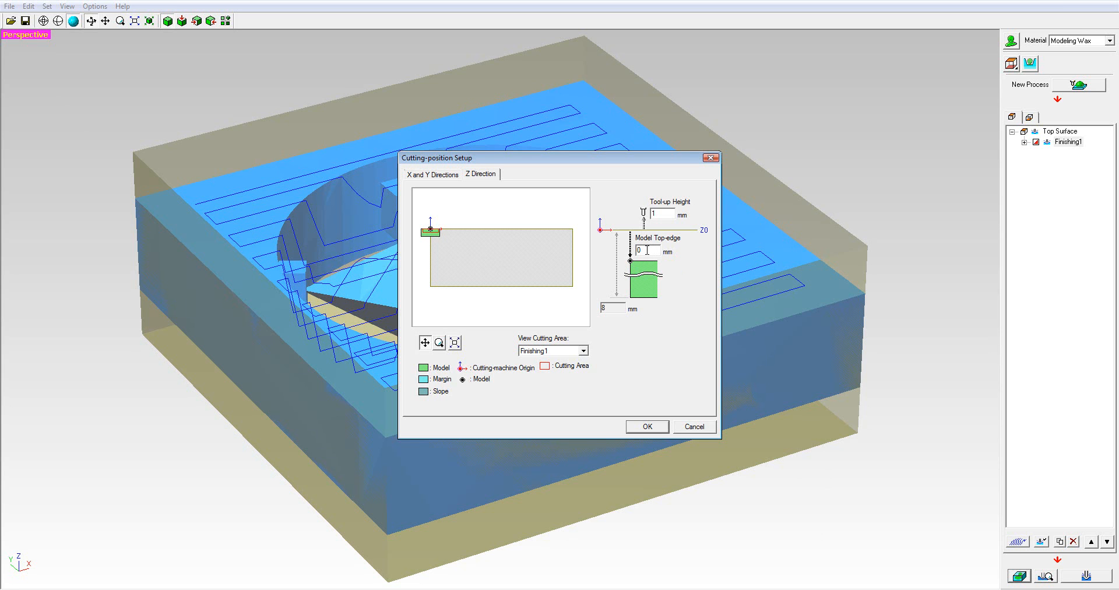
{"action": "double_click", "coordinate": [647, 250]}
{"action": "type", "text": "1"}
{"action": "left_click", "coordinate": [647, 426]}
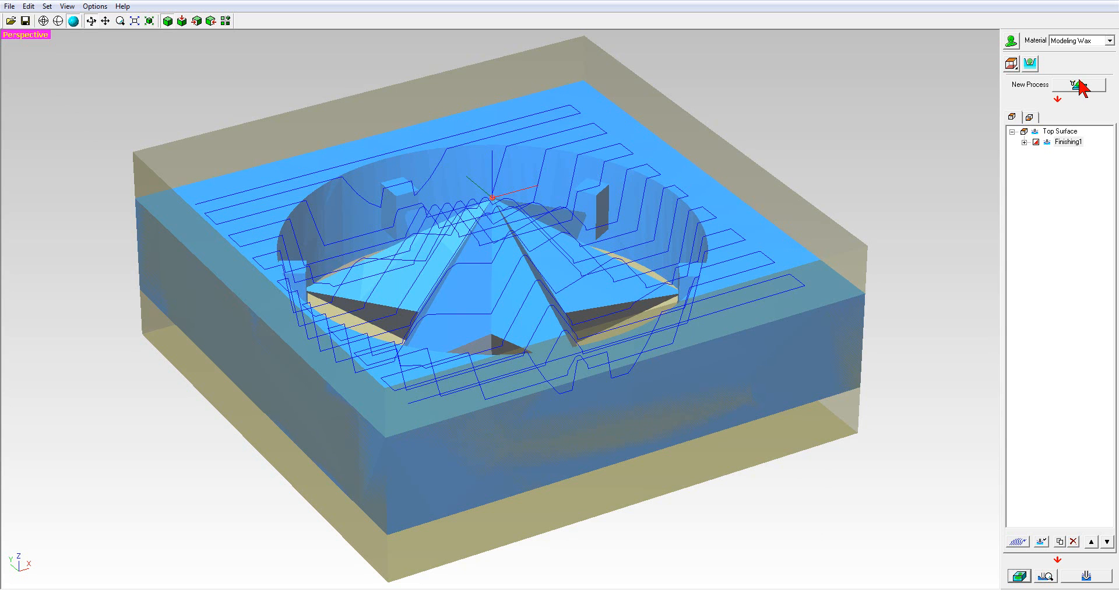
Step: Check the Z-direction settings of the cutting position
{"action": "left_click", "coordinate": [1021, 576]}
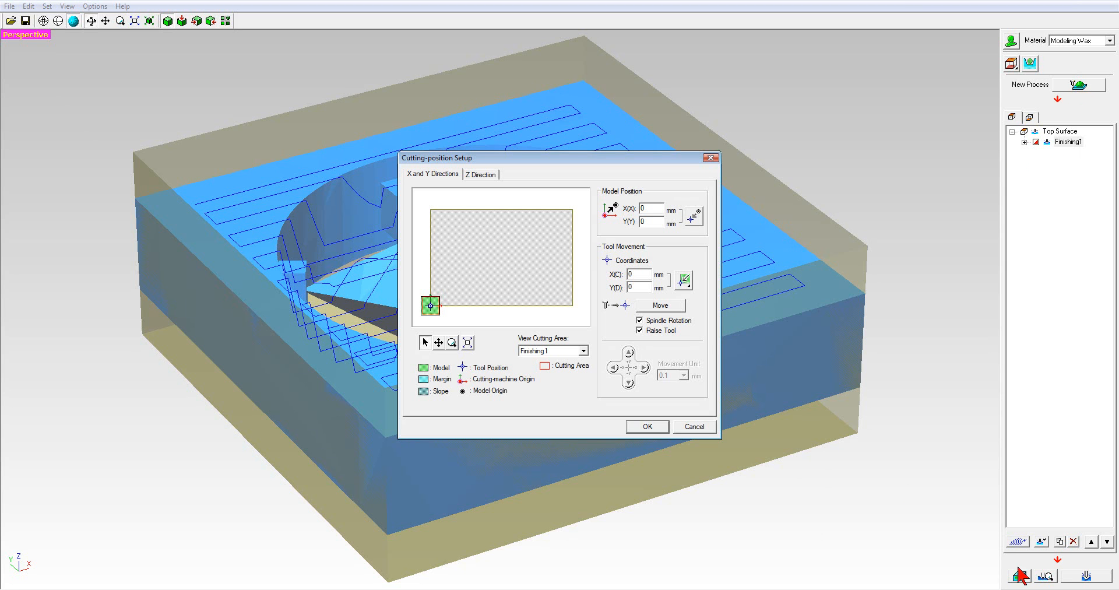
{"action": "left_click", "coordinate": [488, 175]}
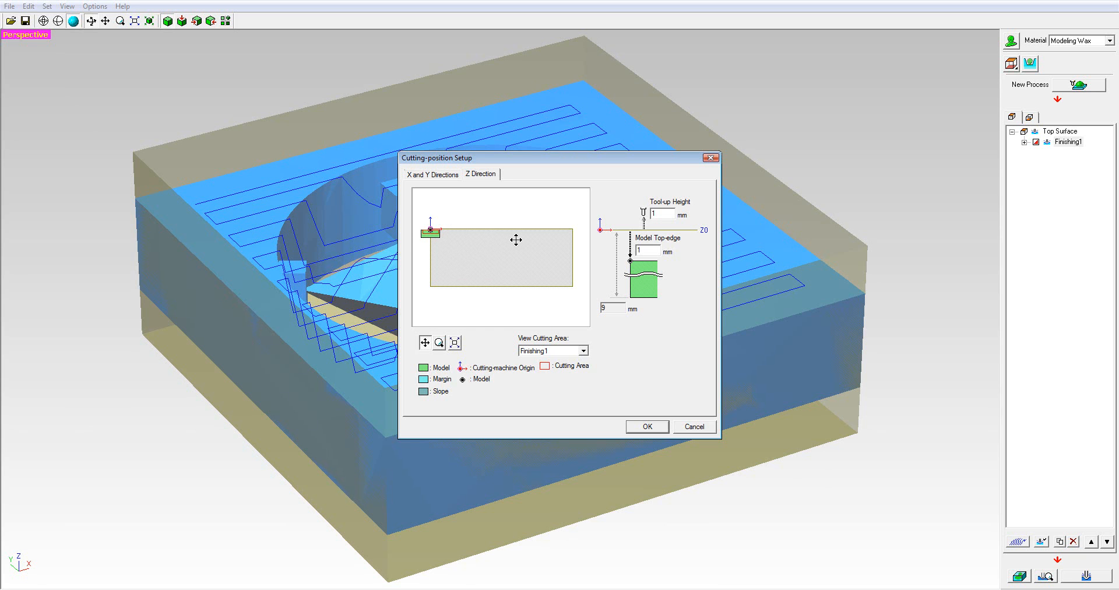
{"action": "left_click", "coordinate": [647, 427]}
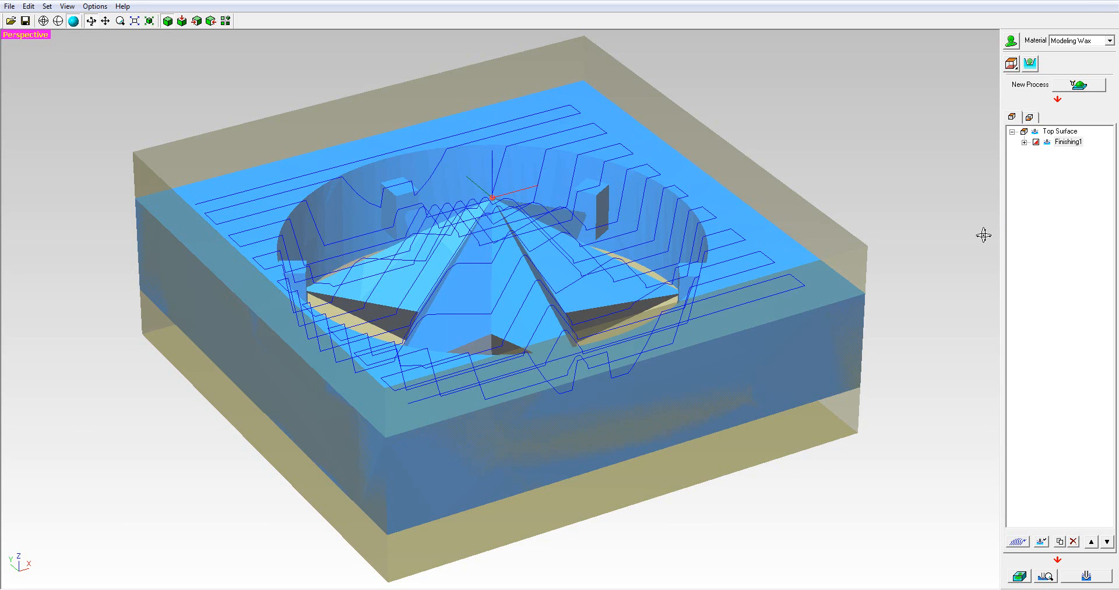
Step: Set the model position to X 40 mm, Y 50 mm and place the tool coordinates at the model's centre
{"action": "left_click", "coordinate": [1019, 576]}
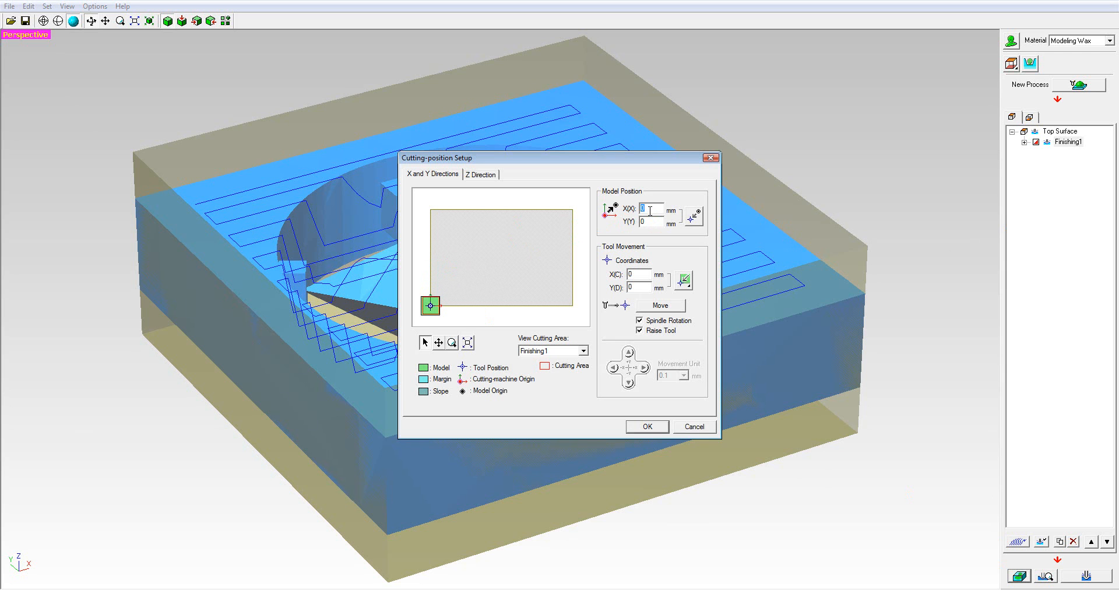
{"action": "key", "text": "Tab"}
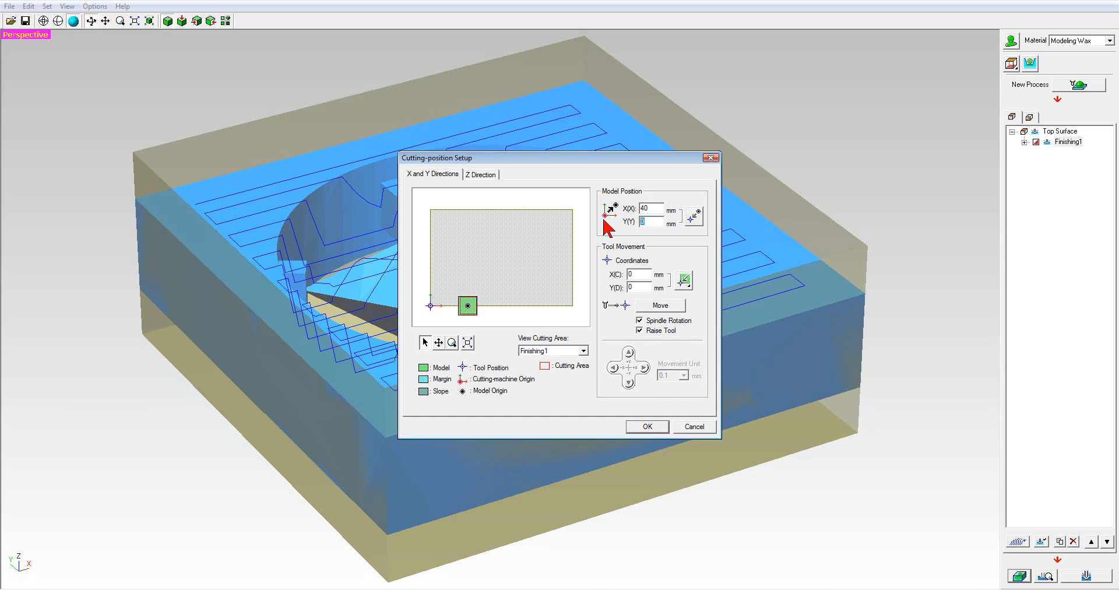
{"action": "left_click", "coordinate": [684, 280]}
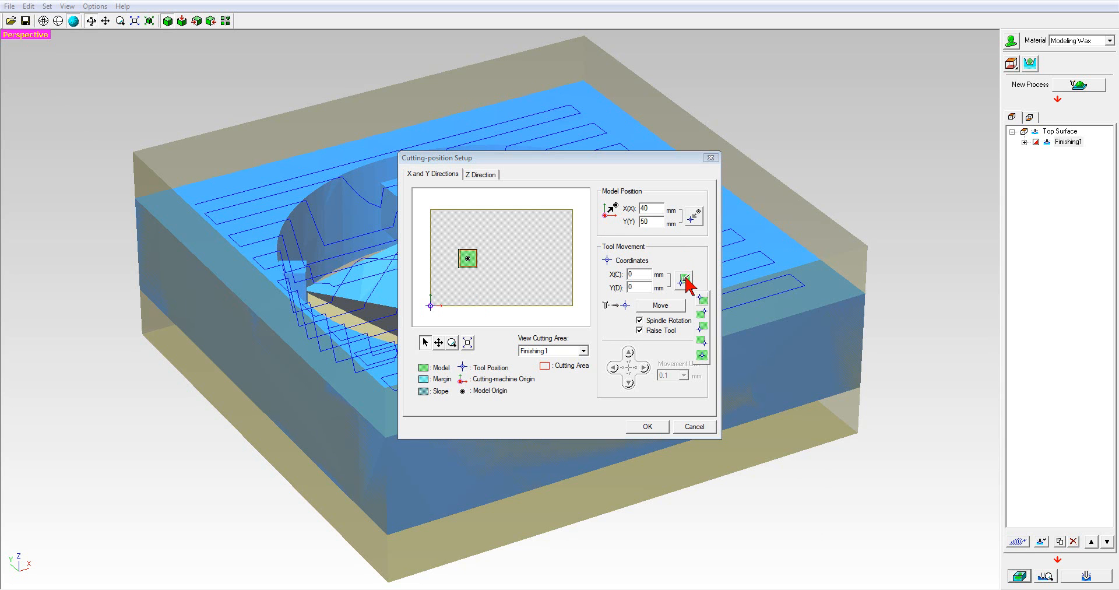
{"action": "left_click", "coordinate": [702, 351]}
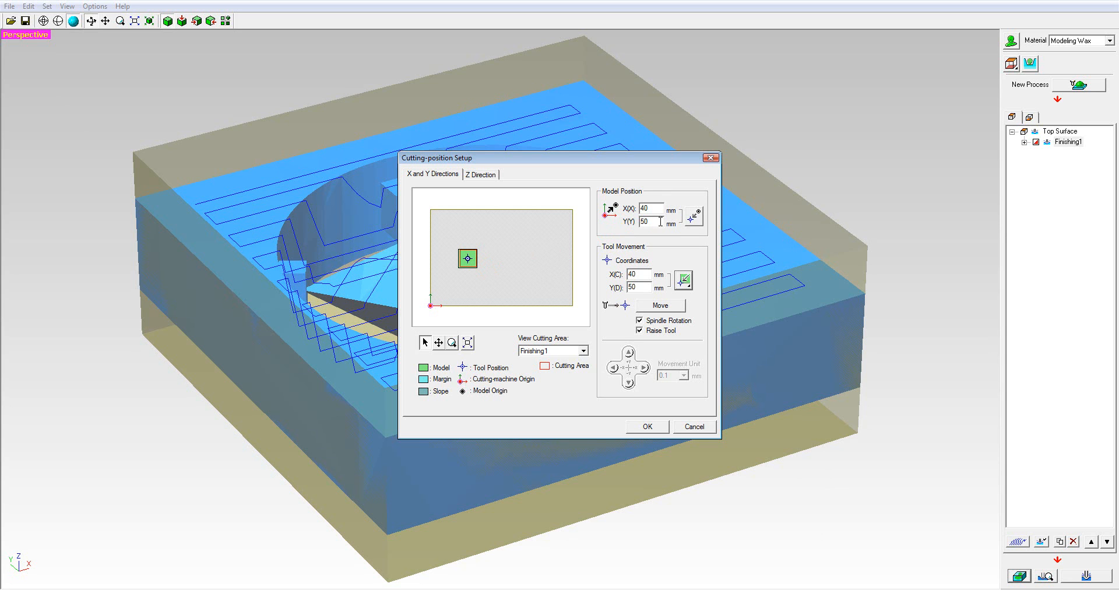
Step: Set the model position's Y value to 49 mm and realign the tool coordinates with the model's centre
{"action": "left_click", "coordinate": [650, 222]}
{"action": "key", "text": "BackSpace"}
{"action": "key", "text": "BackSpace"}
{"action": "type", "text": "49"}
{"action": "left_click", "coordinate": [685, 282]}
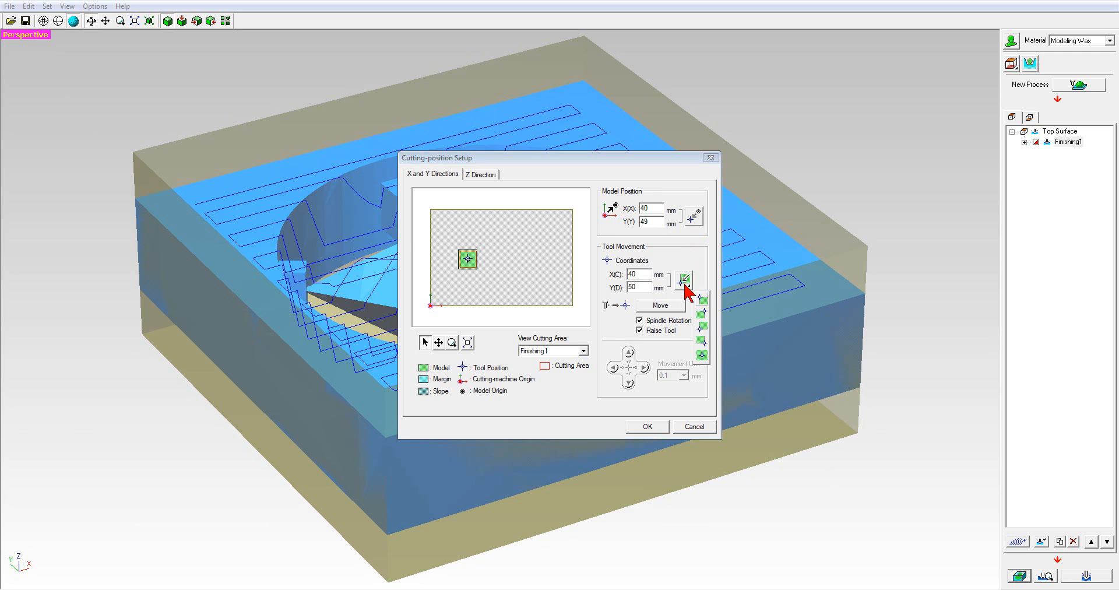
{"action": "left_click", "coordinate": [703, 356]}
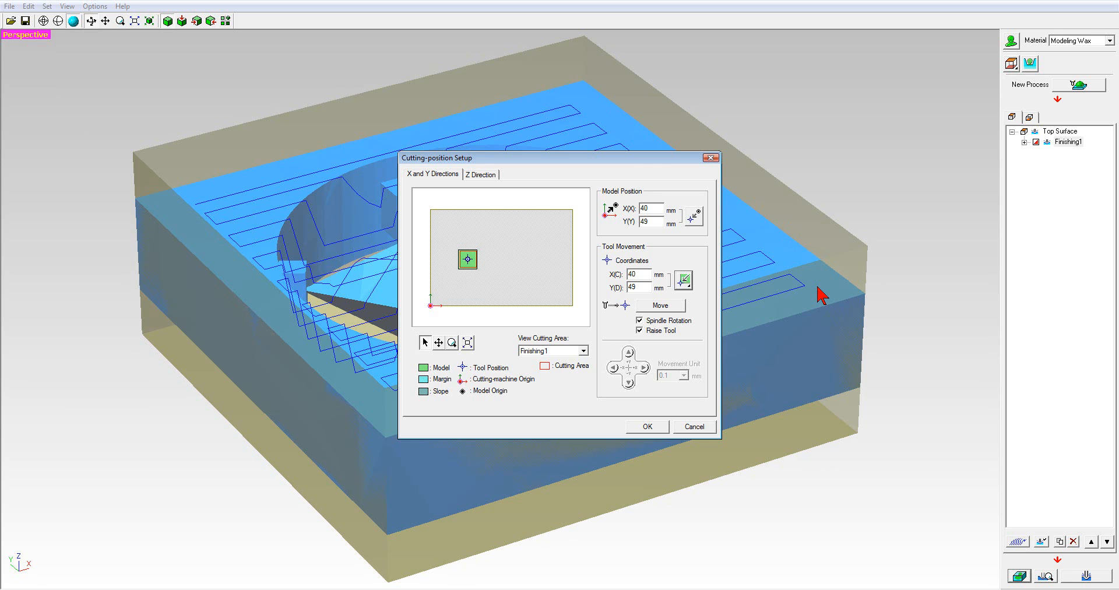
{"action": "left_click", "coordinate": [650, 426]}
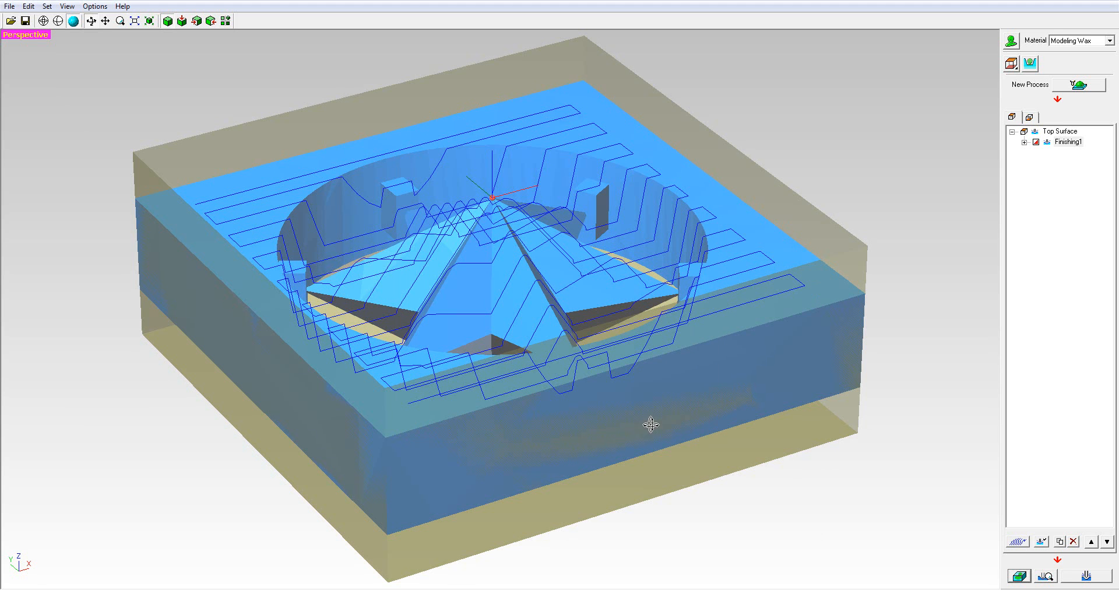
Step: Switch to the process list for the bottom surface
{"action": "left_click", "coordinate": [1030, 118]}
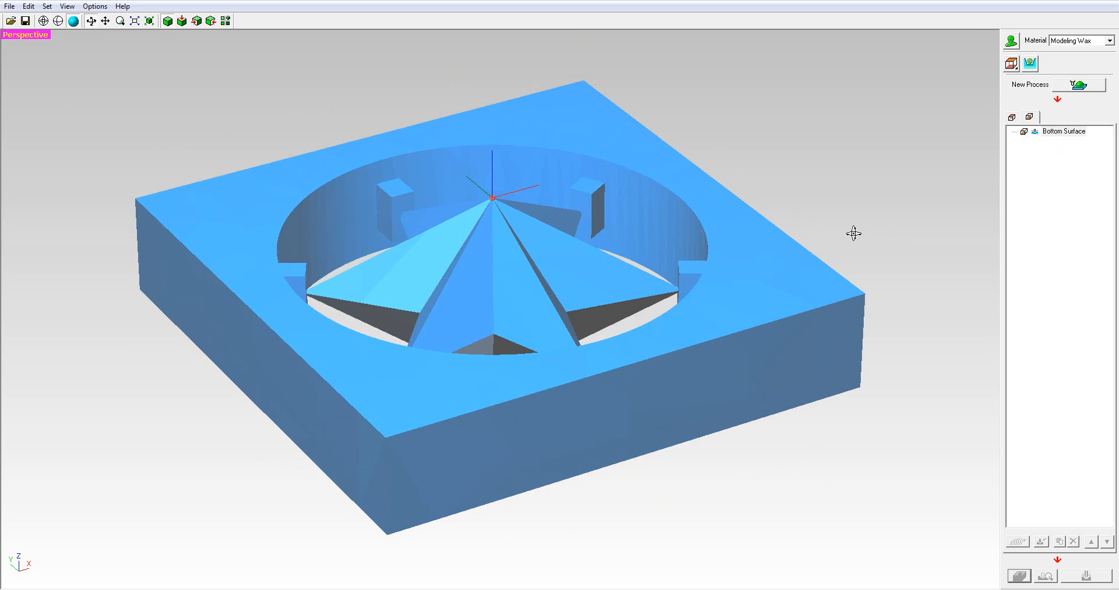